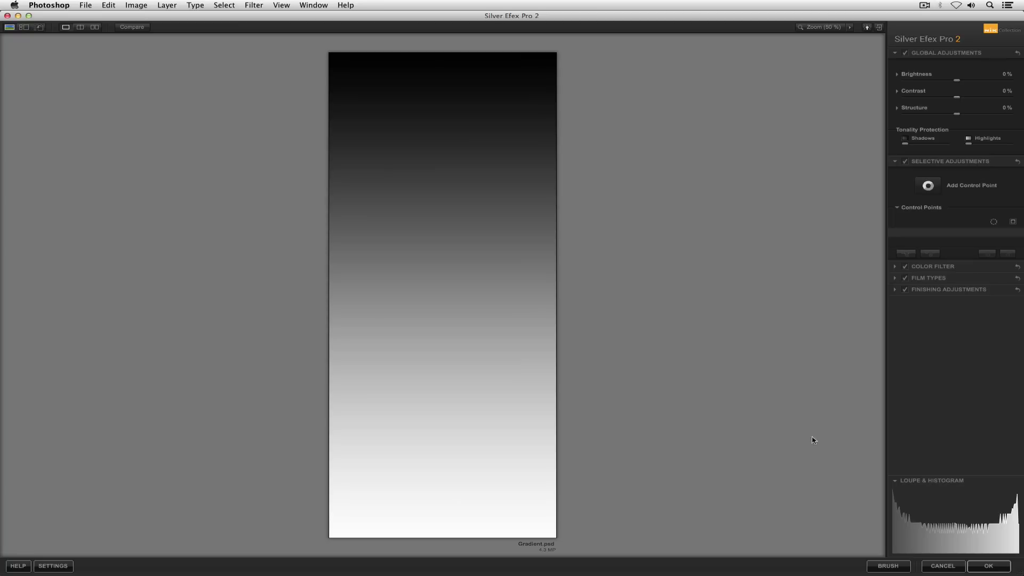
# Show the Zone 10 hatched overlay on the white band at the gradient's bottom.
pyautogui.moveTo(918, 554)
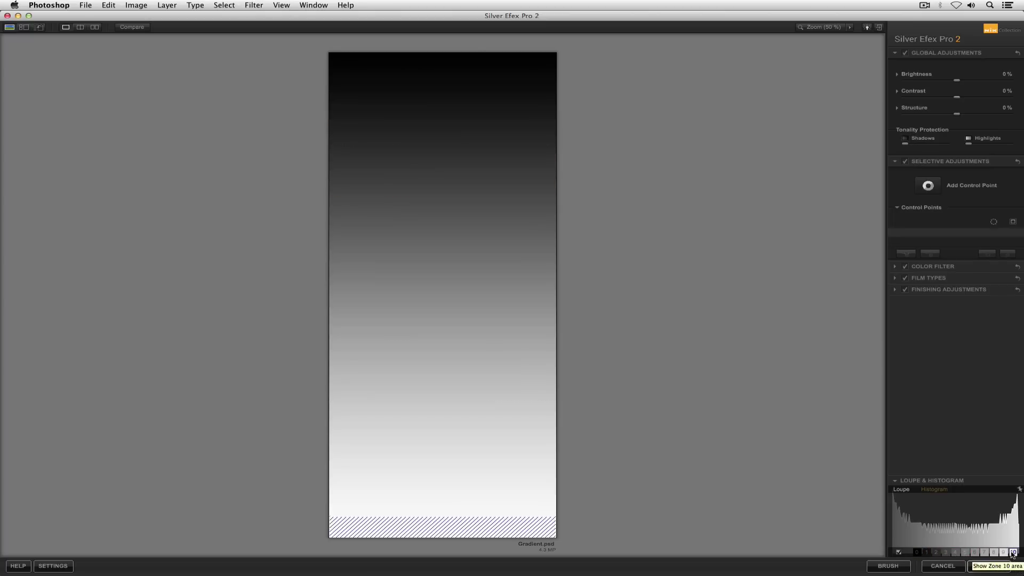
# Add the Zone 0 overlay so the black top band and white bottom band are both hatched.
pyautogui.click(1012, 555)
pyautogui.click(916, 553)
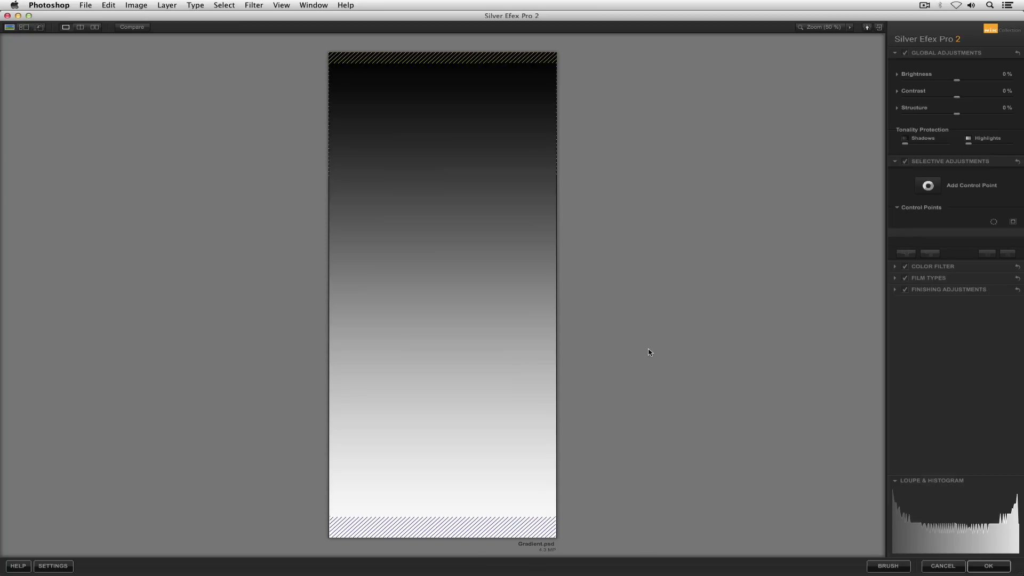
# Turn on the zone 0 through 9 overlays so every gradient band is hatched.
pyautogui.click(917, 552)
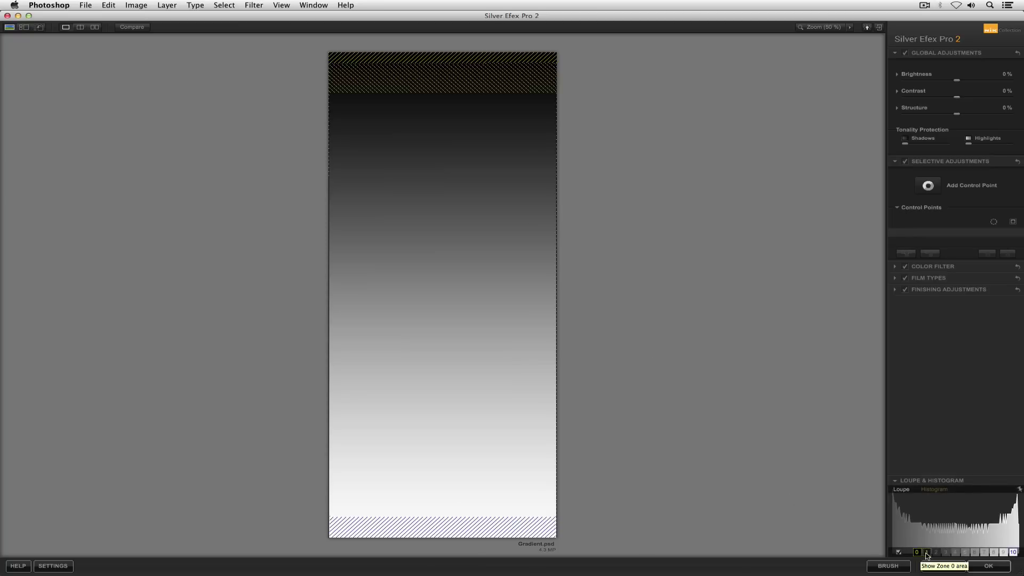
pyautogui.click(926, 552)
pyautogui.click(936, 552)
pyautogui.click(945, 552)
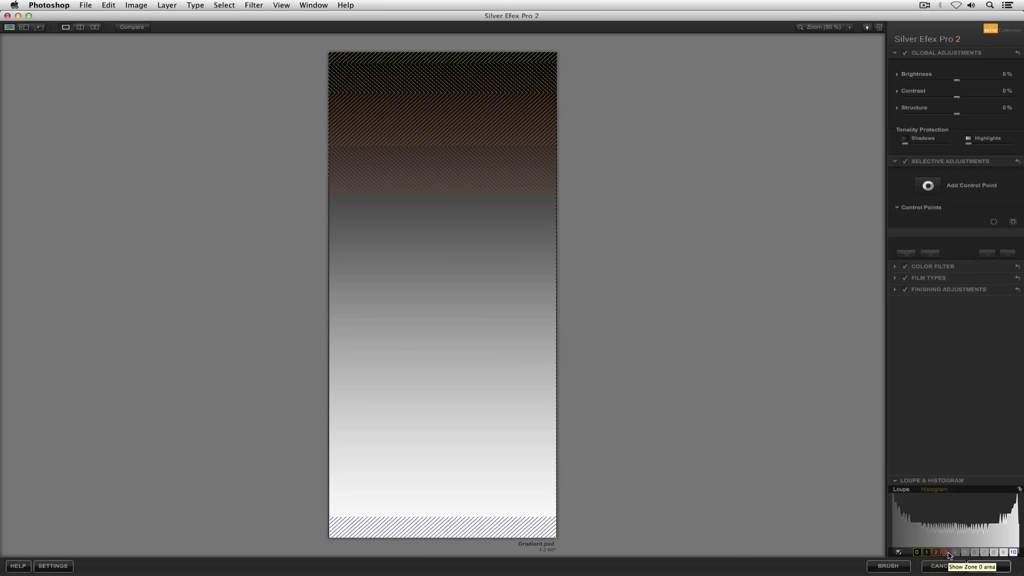
pyautogui.click(955, 551)
pyautogui.click(965, 552)
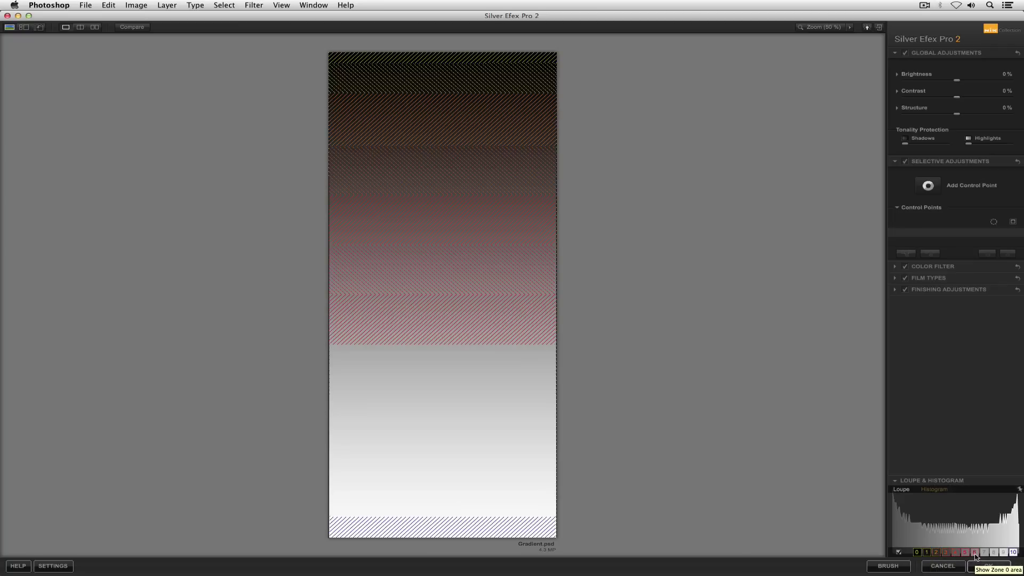
pyautogui.click(975, 551)
pyautogui.click(985, 552)
pyautogui.click(993, 552)
pyautogui.click(1004, 552)
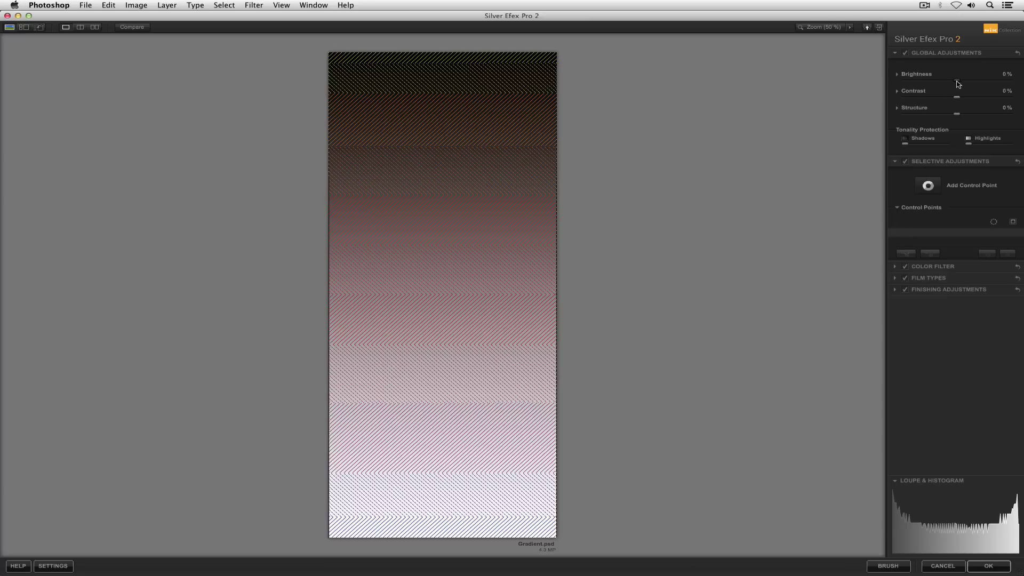
# Keep Brightness at 0% and set Global Adjustments Contrast to 11%.
pyautogui.moveTo(958, 83); pyautogui.dragTo(928, 88)
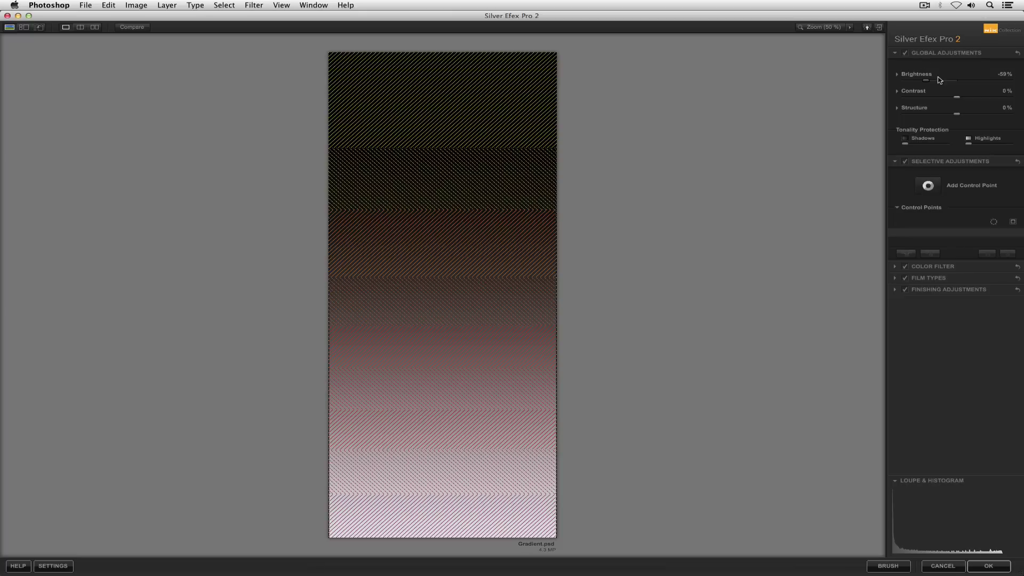
pyautogui.moveTo(926, 81); pyautogui.dragTo(958, 84)
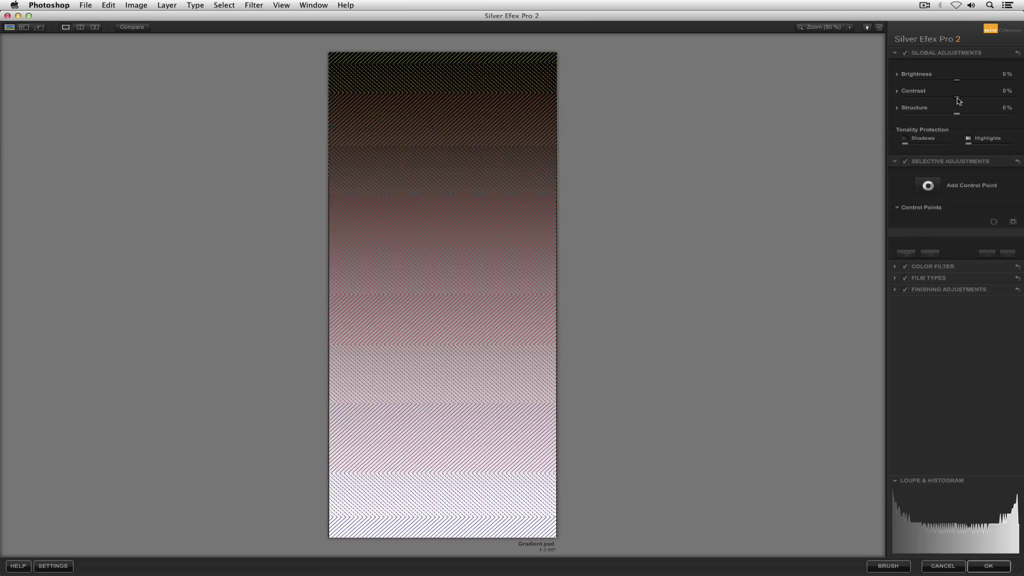
pyautogui.moveTo(958, 101)
pyautogui.mouseDown()
pyautogui.moveTo(987, 101)
pyautogui.moveTo(949, 103)
pyautogui.moveTo(976, 105)
pyautogui.moveTo(962, 98)
pyautogui.mouseUp()
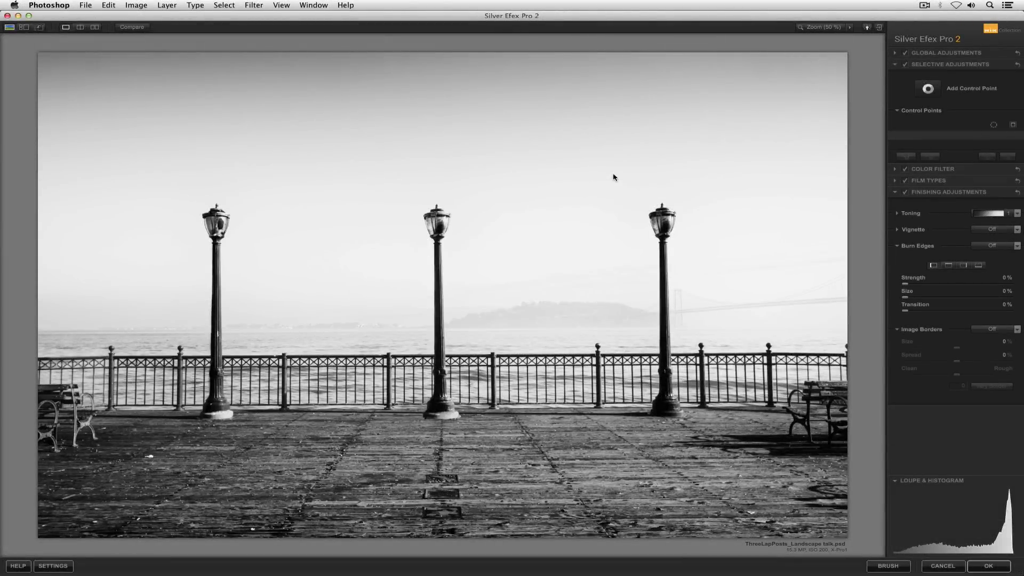
# Collapse Finishing Adjustments and preview zones 0, 5 and 9 on the pier photo.
pyautogui.click(922, 195)
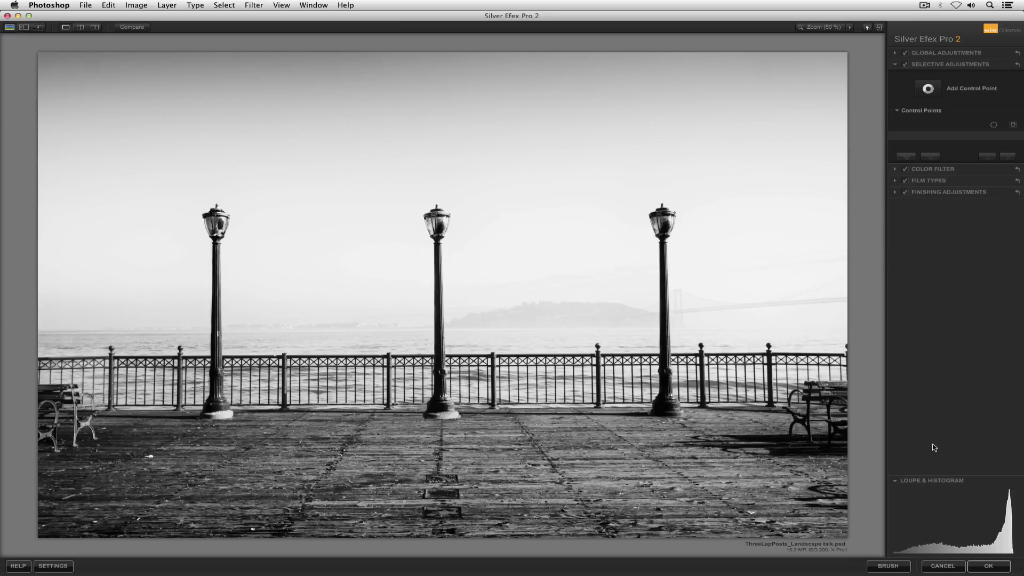
pyautogui.moveTo(917, 553)
pyautogui.moveTo(964, 555)
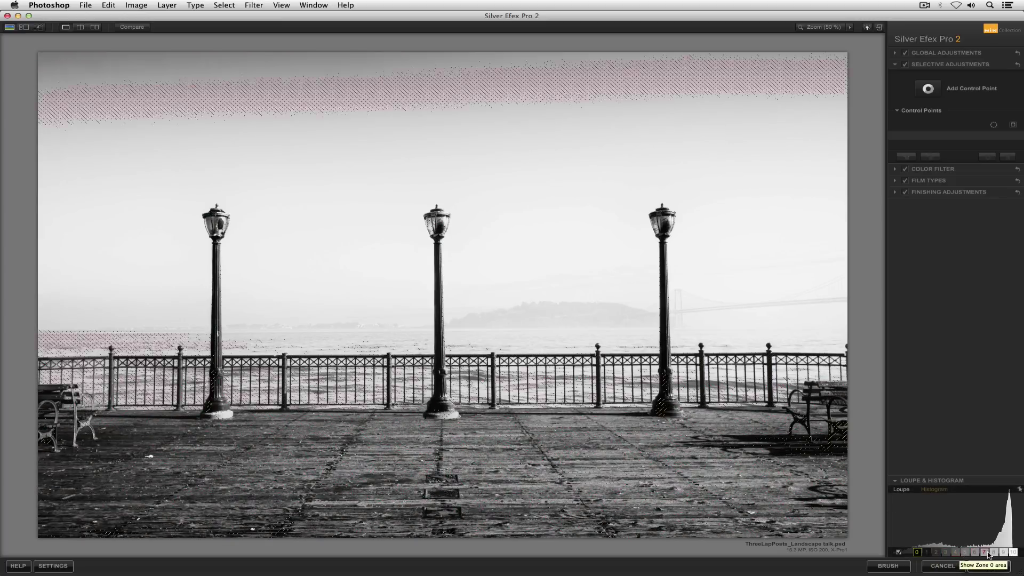
pyautogui.moveTo(1003, 554)
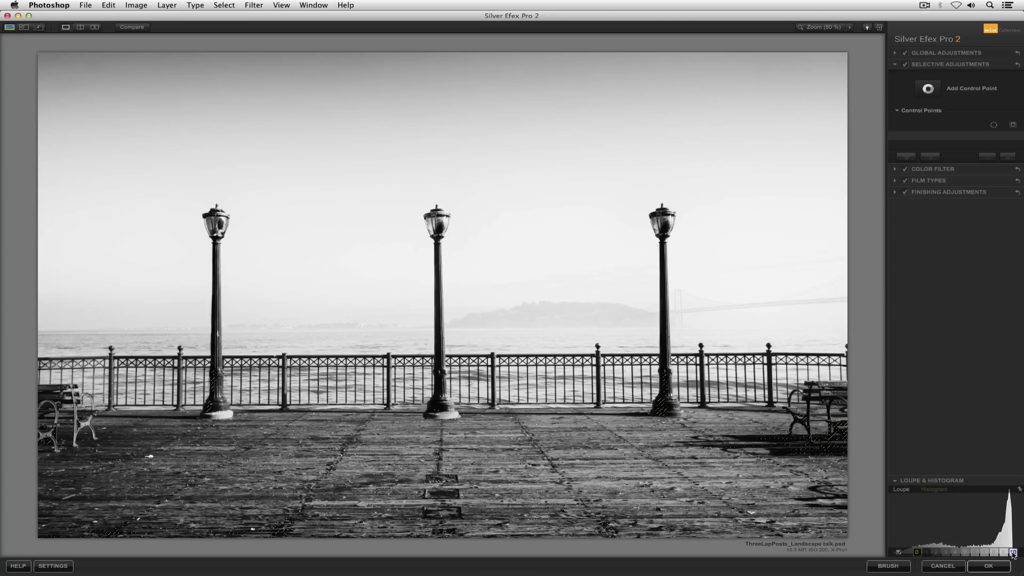
pyautogui.click(927, 88)
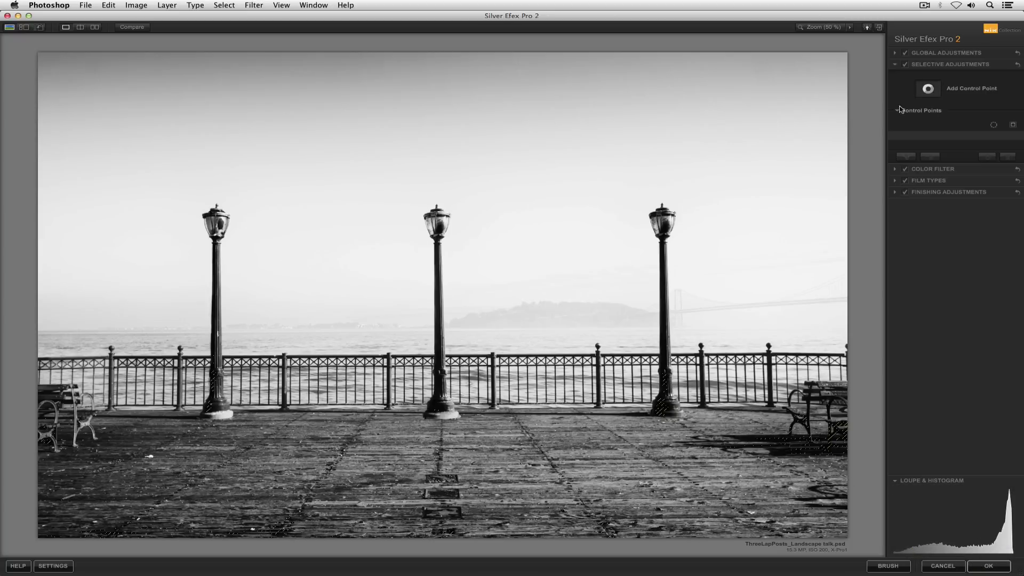
pyautogui.click(489, 274)
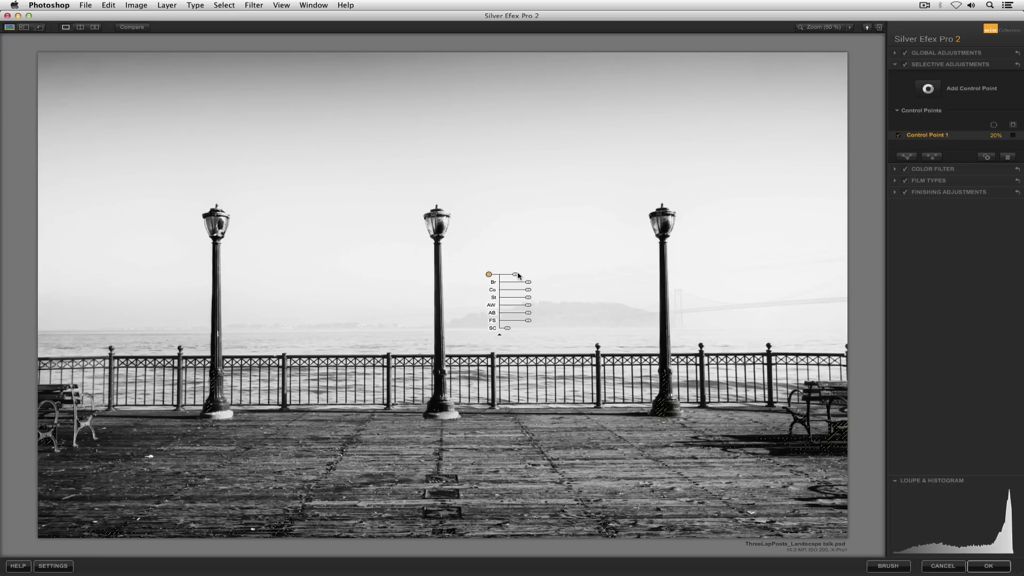
pyautogui.moveTo(524, 281); pyautogui.dragTo(544, 290)
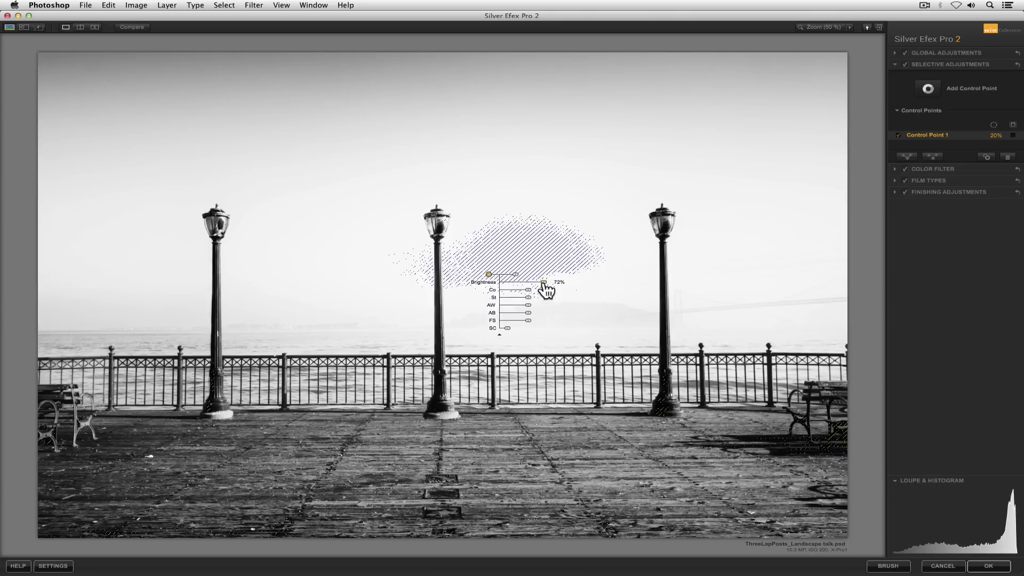
pyautogui.moveTo(543, 281); pyautogui.dragTo(543, 282)
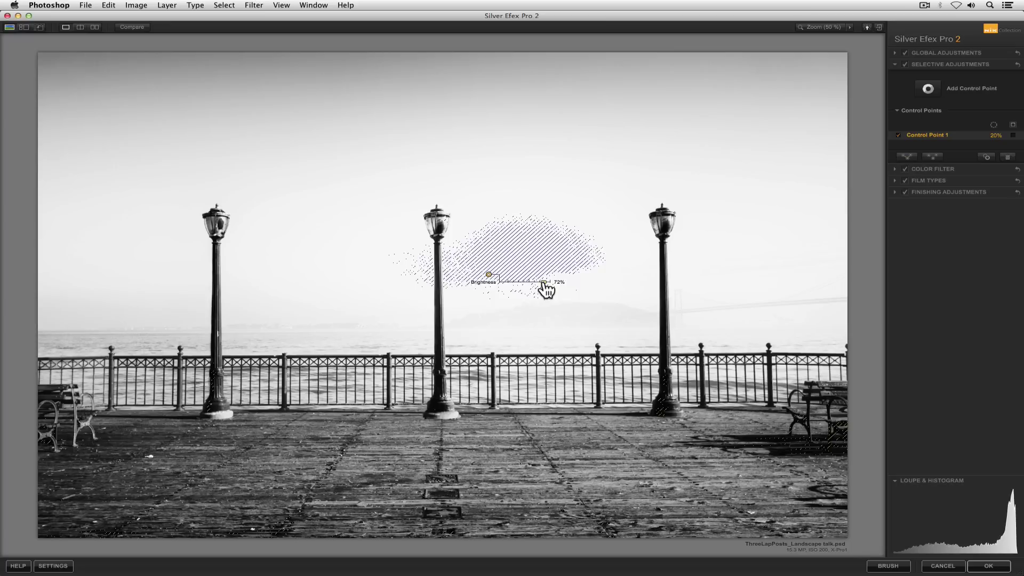
pyautogui.moveTo(543, 282); pyautogui.dragTo(542, 282)
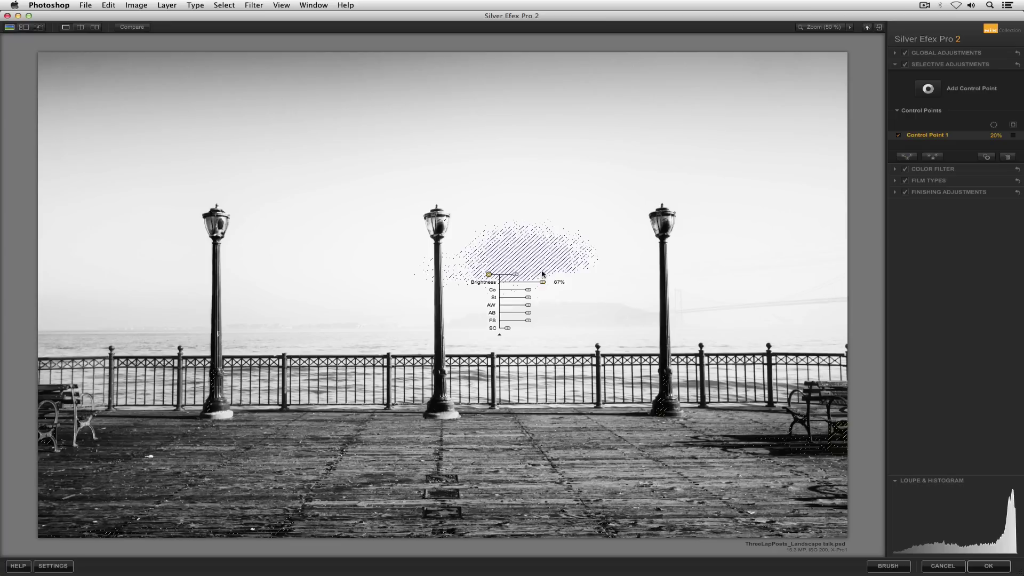
pyautogui.press('Delete')
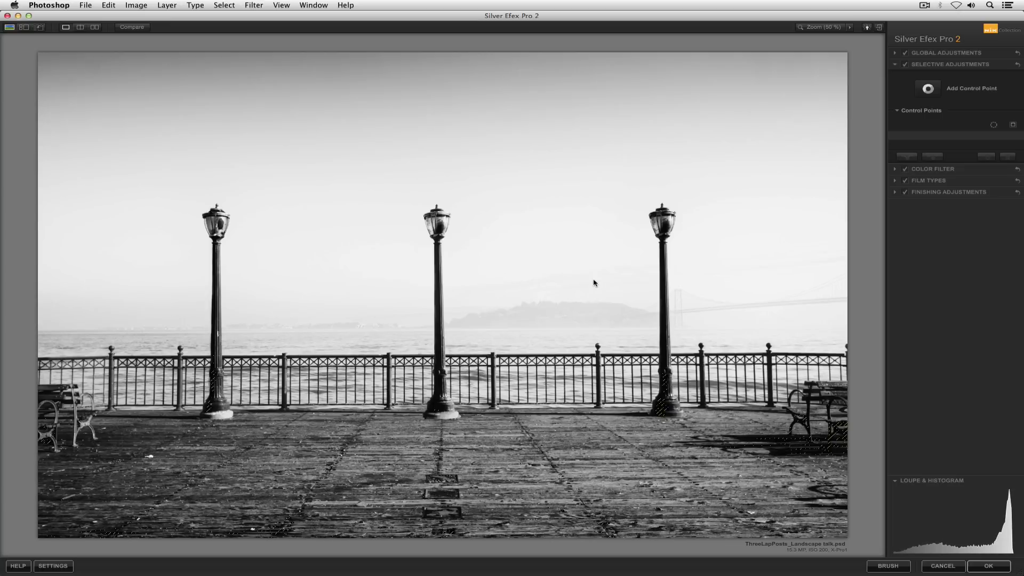
# Set global Contrast to 26% and adjust Highlights tonality protection for the bright sky.
pyautogui.click(927, 55)
pyautogui.moveTo(957, 98); pyautogui.dragTo(971, 101)
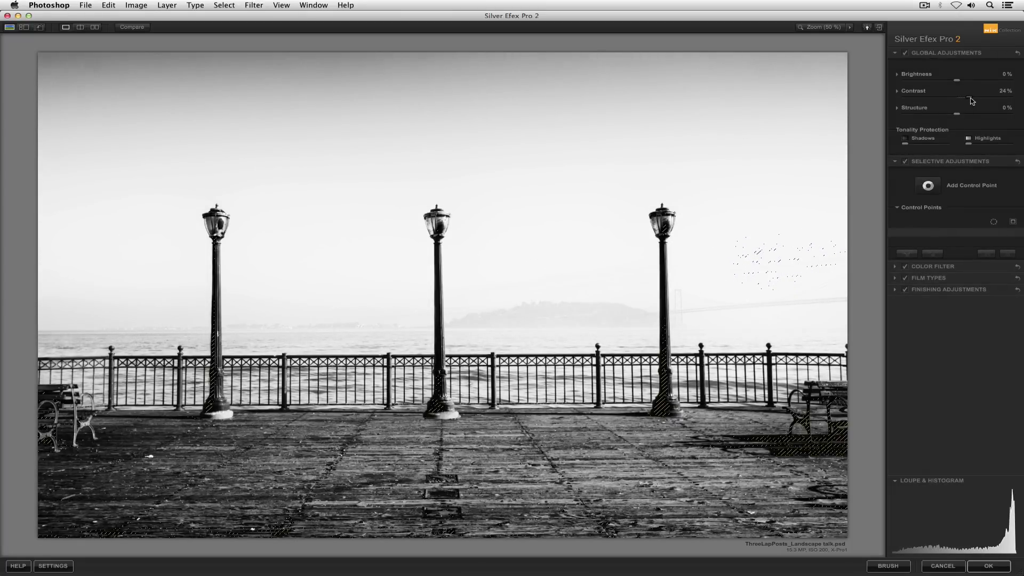
pyautogui.moveTo(971, 102); pyautogui.dragTo(974, 101)
pyautogui.moveTo(968, 144); pyautogui.dragTo(990, 146)
pyautogui.moveTo(991, 150); pyautogui.dragTo(943, 146)
# Place a 23% darkening Control Point 1 in the sky right of the third lamp, then add Shadows protection.
pyautogui.click(928, 185)
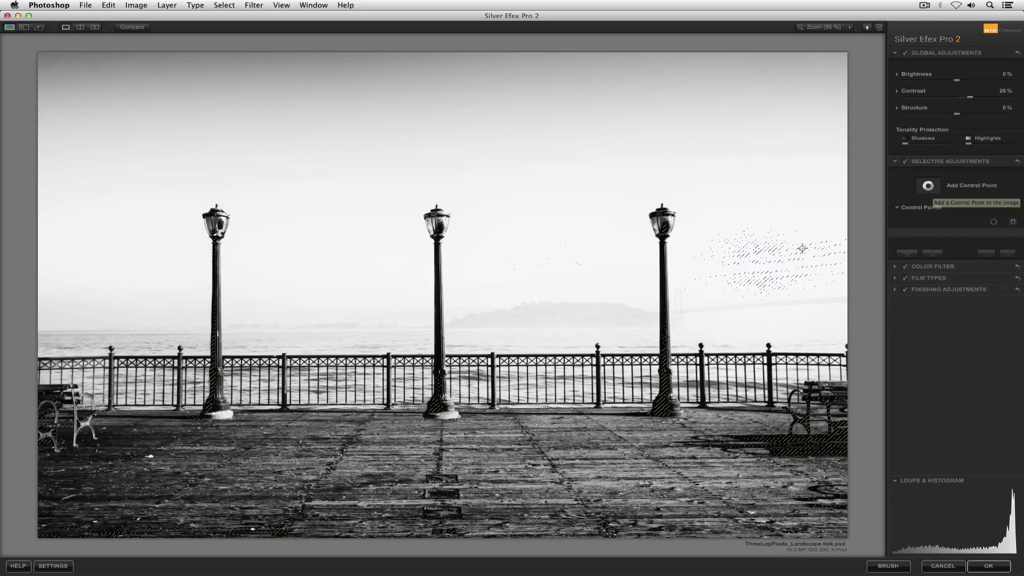
pyautogui.click(778, 262)
pyautogui.moveTo(752, 261); pyautogui.dragTo(740, 270)
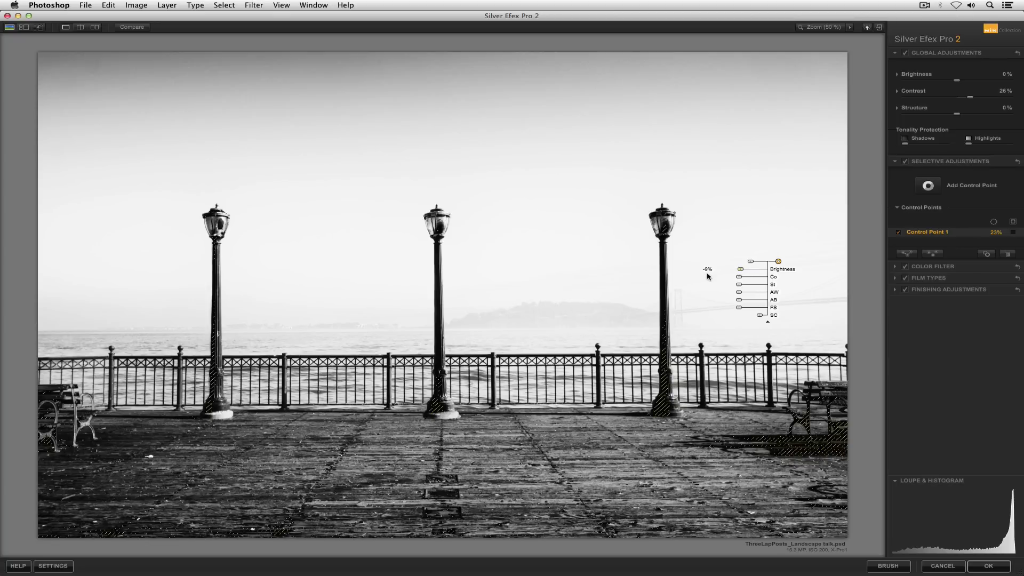
pyautogui.moveTo(741, 270); pyautogui.dragTo(743, 276)
pyautogui.click(928, 187)
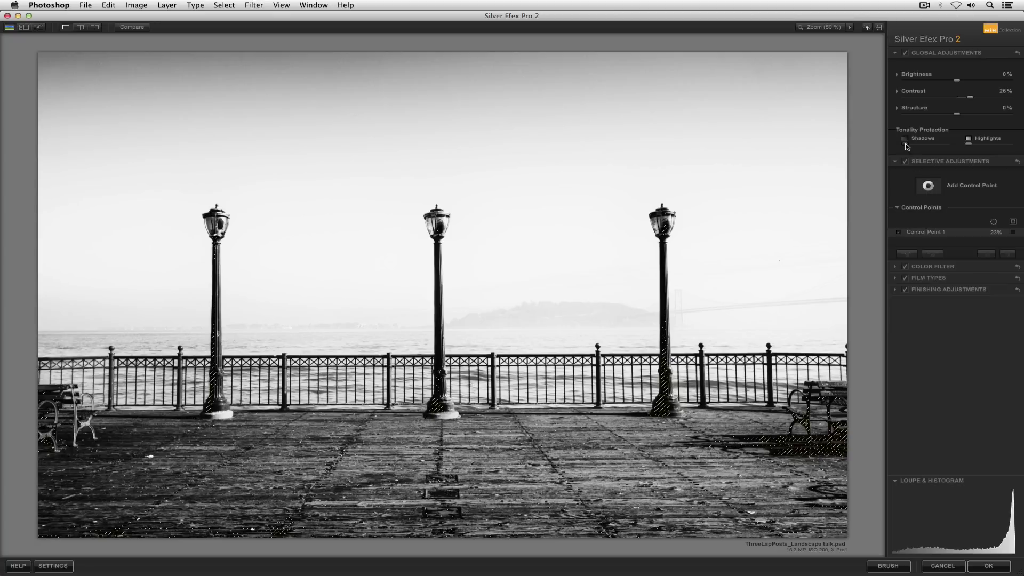
pyautogui.moveTo(905, 147)
pyautogui.mouseDown()
pyautogui.moveTo(956, 151)
pyautogui.moveTo(892, 152)
pyautogui.mouseUp()
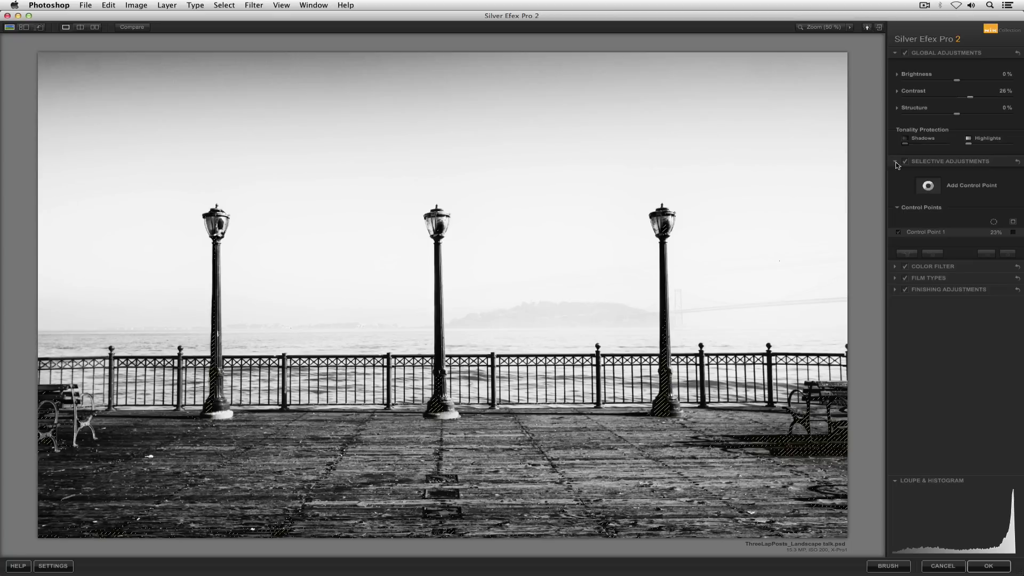
# Add Control Point 2 on the deck by the right bench with slightly lower brightness, then clear zone 0 hatching.
pyautogui.click(932, 190)
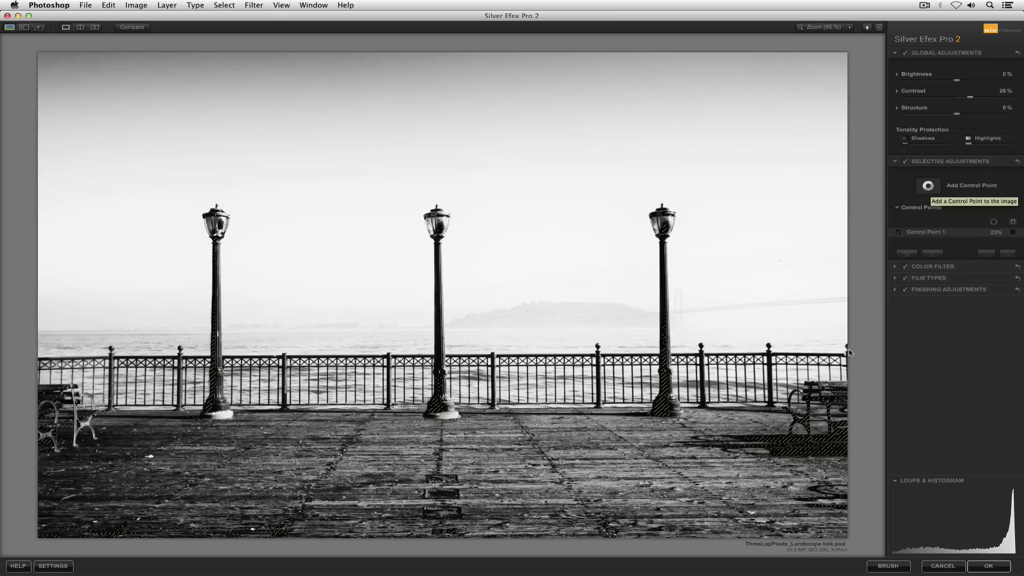
pyautogui.click(794, 439)
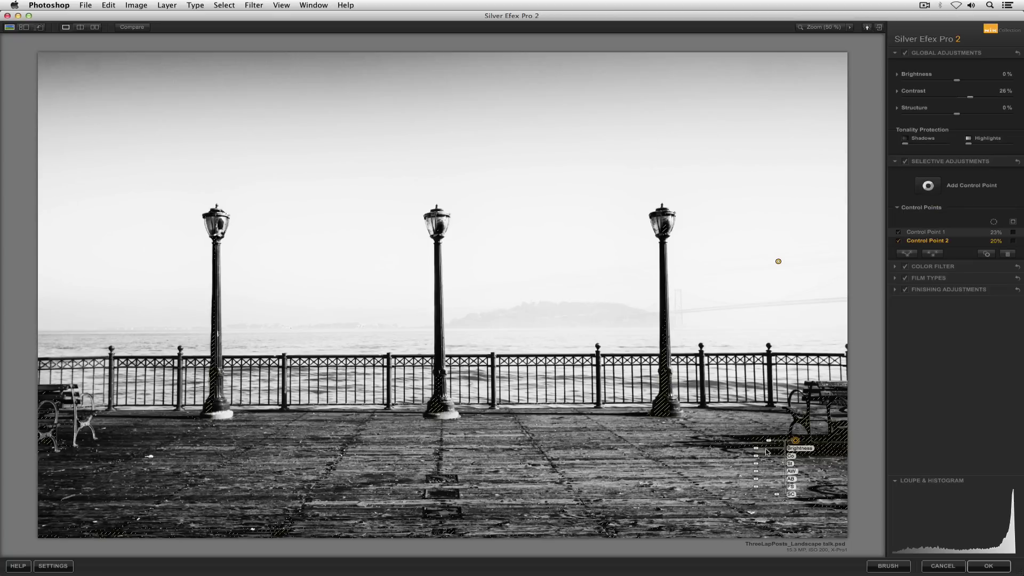
pyautogui.moveTo(757, 454); pyautogui.dragTo(749, 450)
pyautogui.click(734, 426)
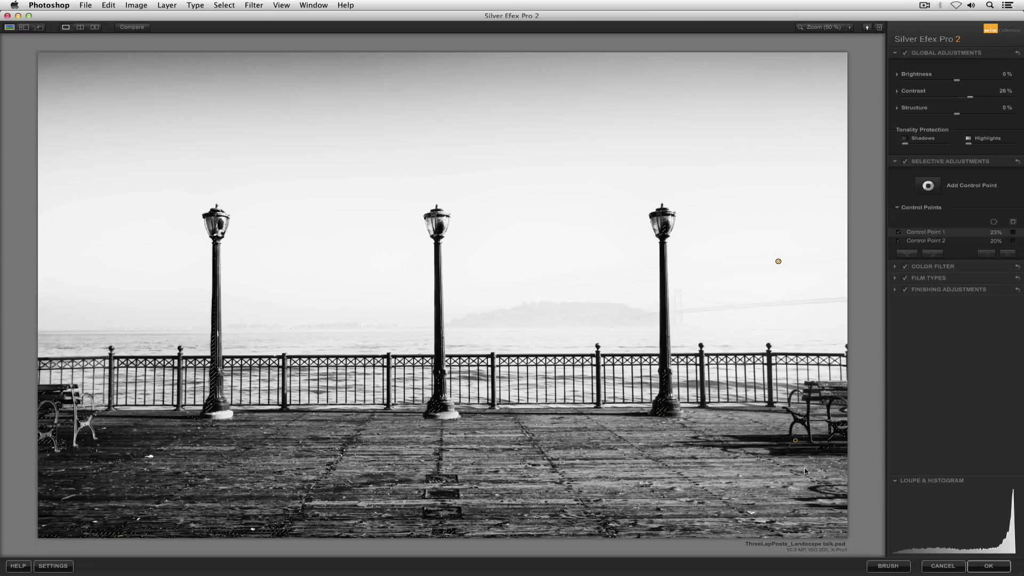
pyautogui.click(917, 553)
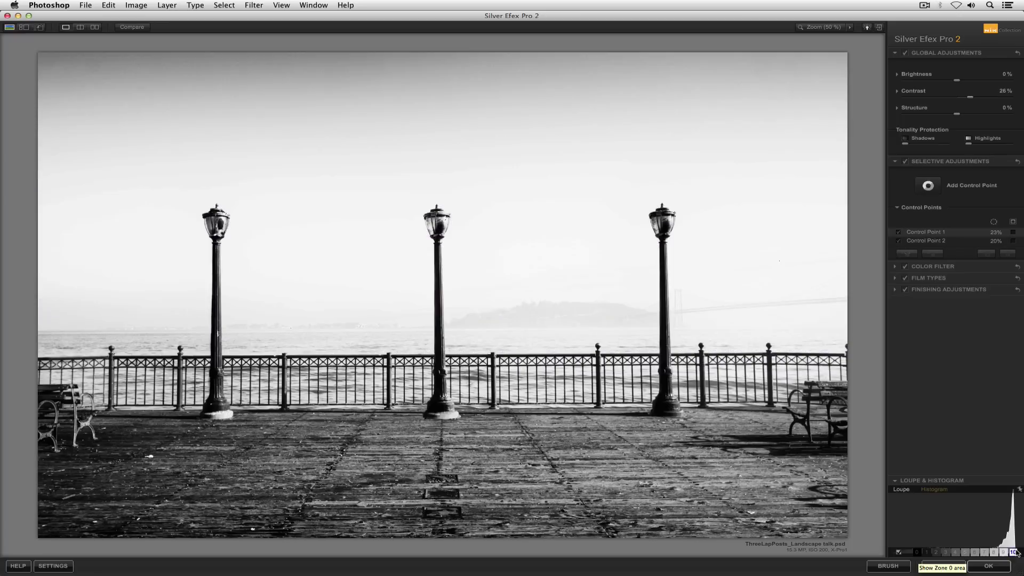
pyautogui.click(1002, 553)
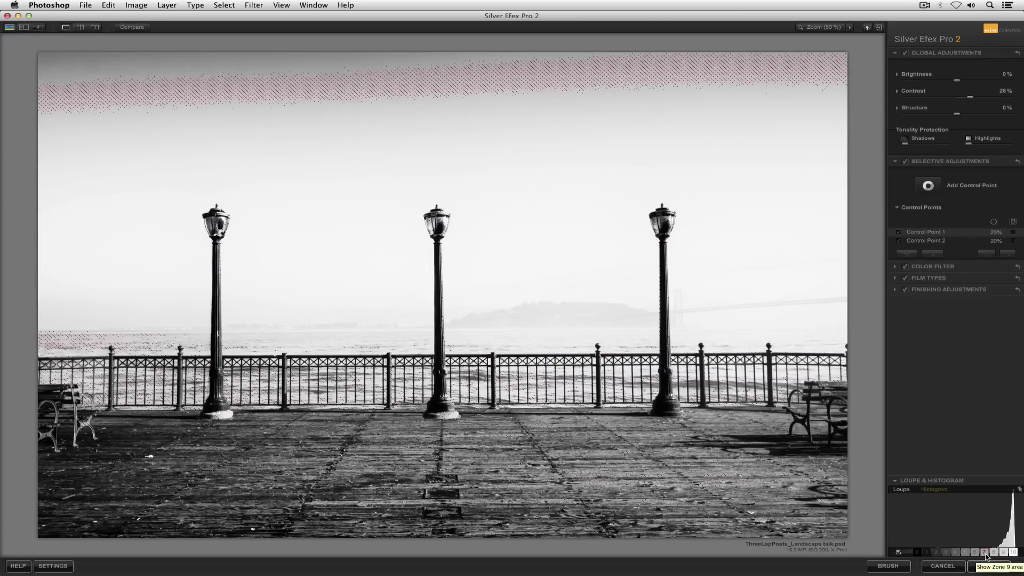
pyautogui.click(965, 554)
pyautogui.click(954, 554)
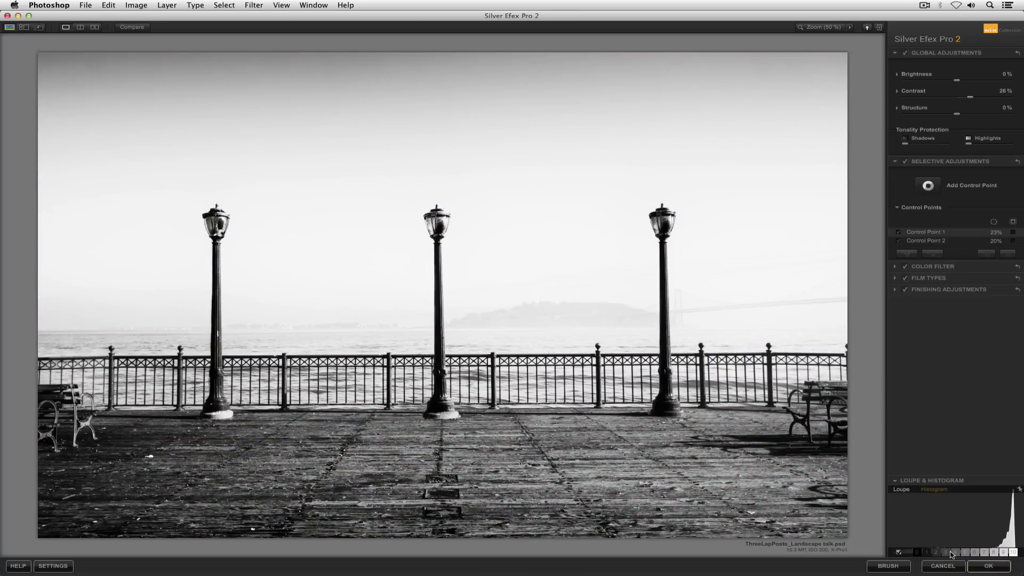
pyautogui.moveTo(925, 555)
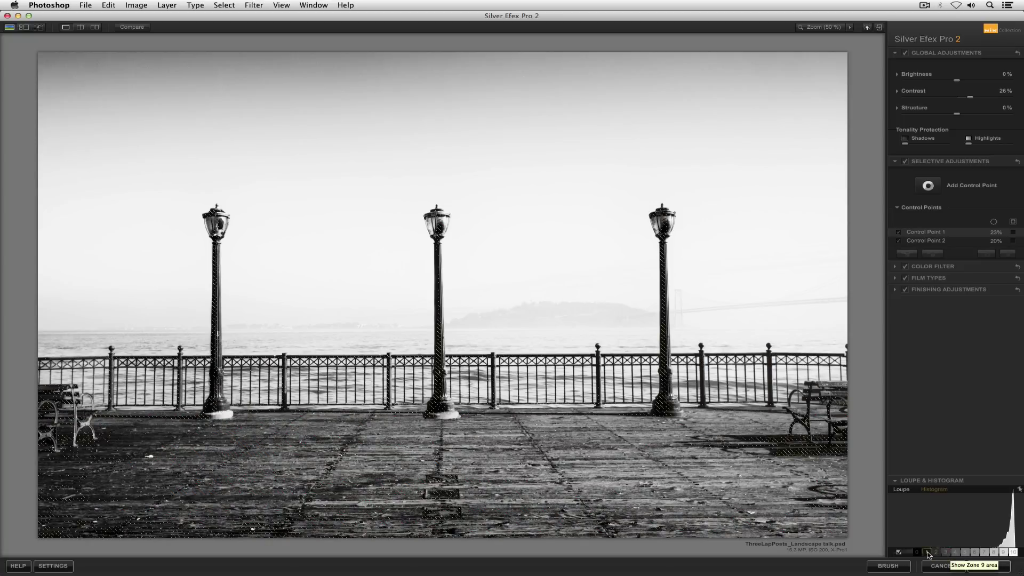